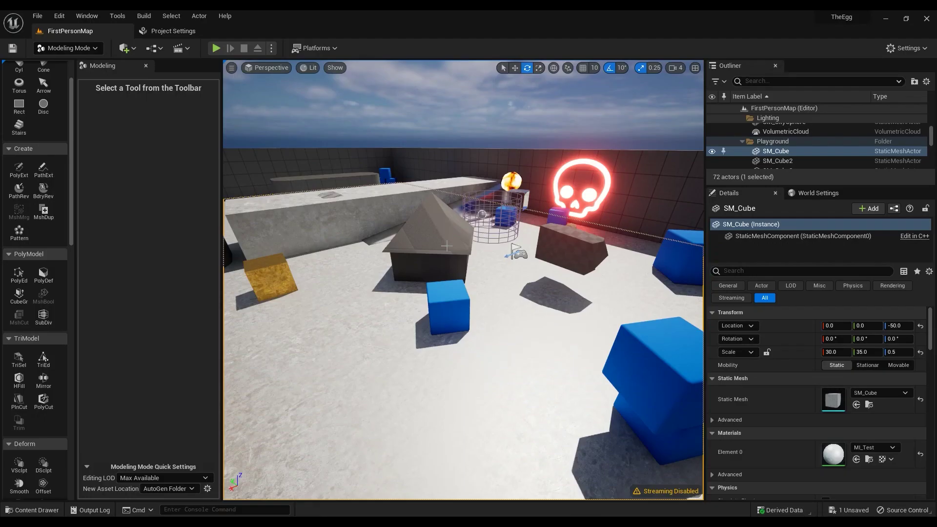
# Move the blue cube beside the pyramid-roofed block in local space to about X 1356, Y 630 on the open floor.
pyautogui.moveTo(457, 276); pyautogui.dragTo(426, 276, button='right')
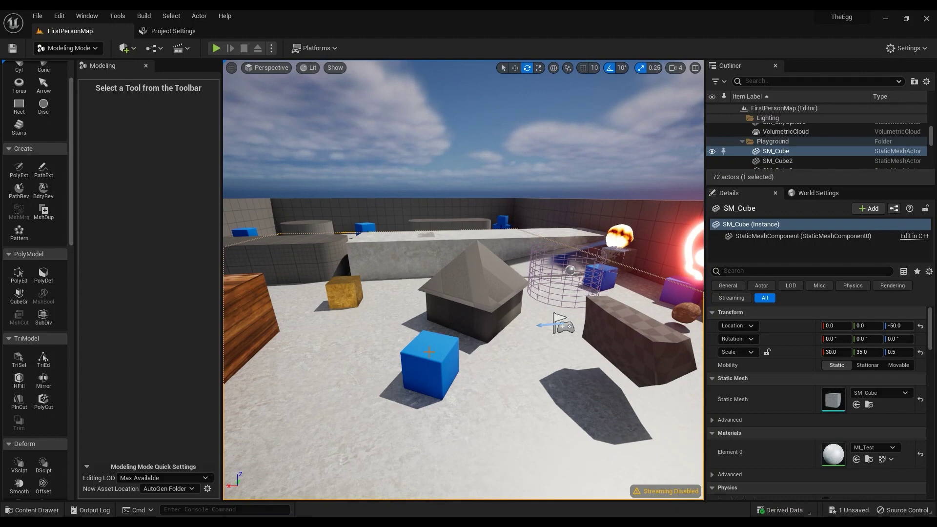
pyautogui.scroll(2, 32, 205)
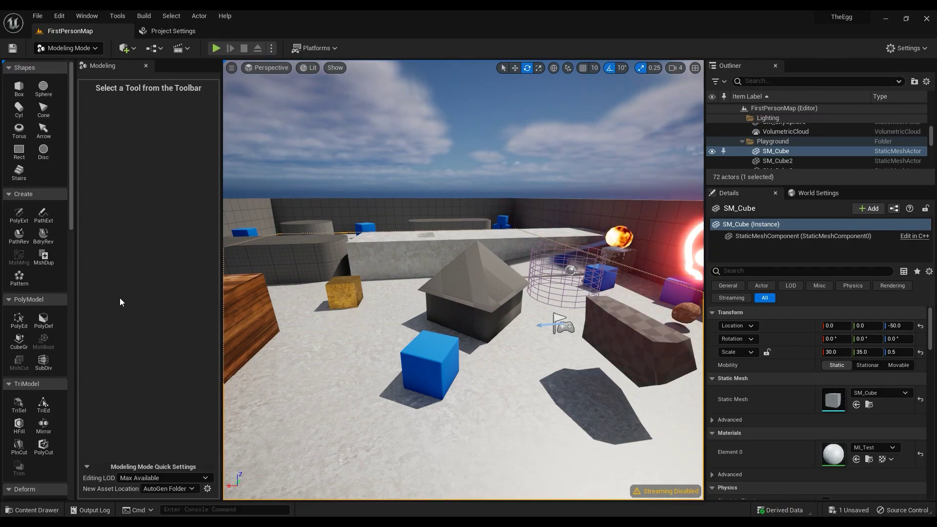
pyautogui.click(433, 361)
pyautogui.moveTo(567, 353); pyautogui.dragTo(567, 354, button='right')
pyautogui.press('w')
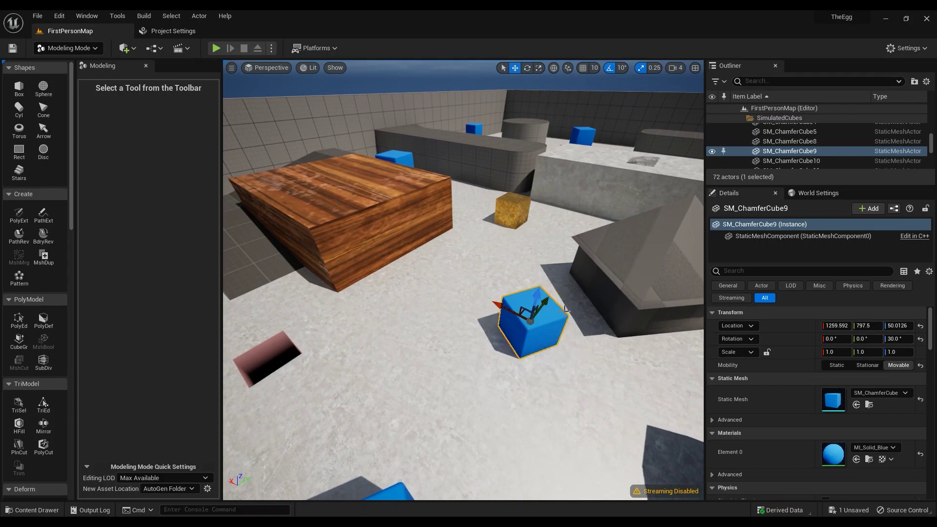
pyautogui.click(553, 68)
pyautogui.moveTo(566, 310); pyautogui.dragTo(489, 337)
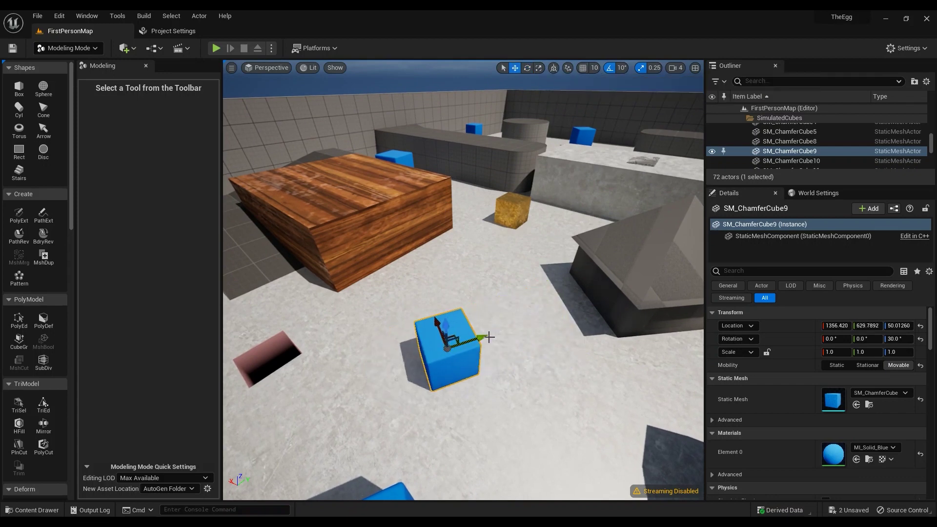
# Start the Pattern tool on the selected blue cube and set the pattern shape to Line.
pyautogui.click(20, 277)
pyautogui.moveTo(384, 334); pyautogui.dragTo(263, 333, button='right')
pyautogui.moveTo(475, 329); pyautogui.dragTo(511, 333)
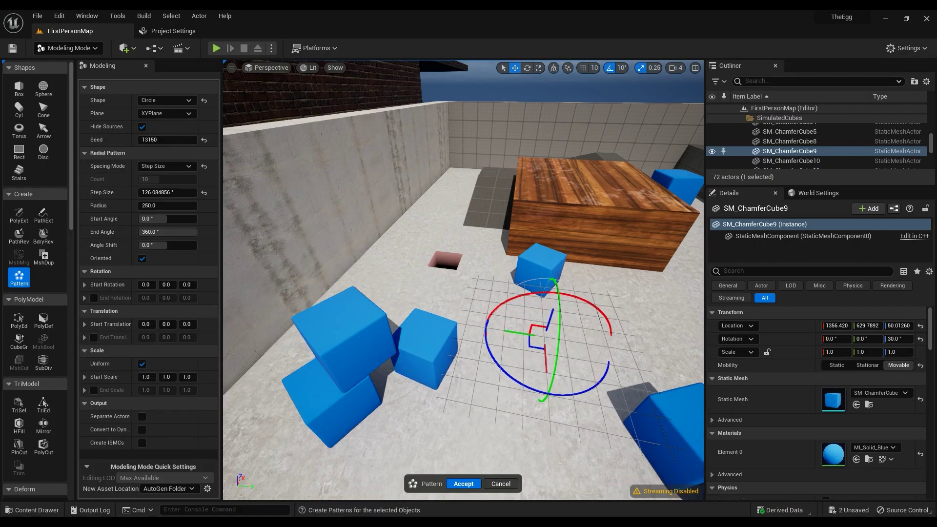
pyautogui.click(157, 100)
pyautogui.click(158, 110)
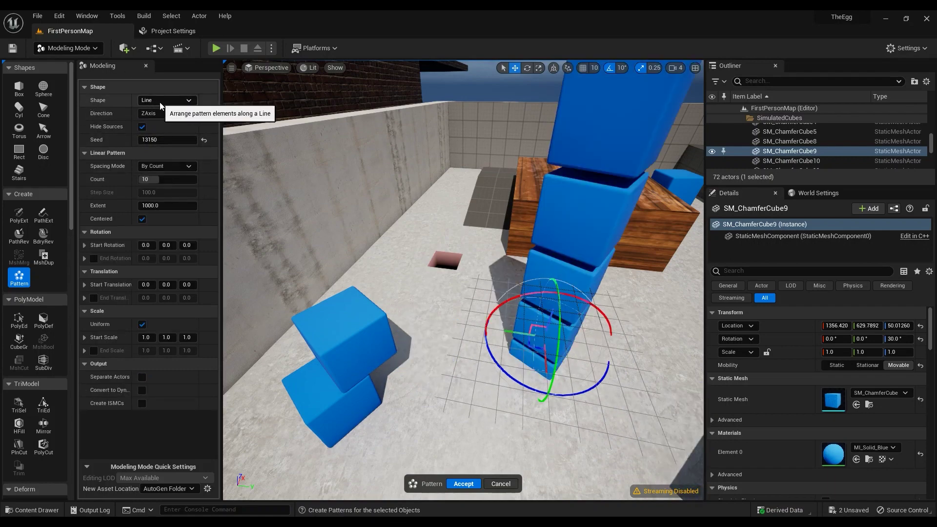
pyautogui.moveTo(293, 186); pyautogui.dragTo(303, 130, button='right')
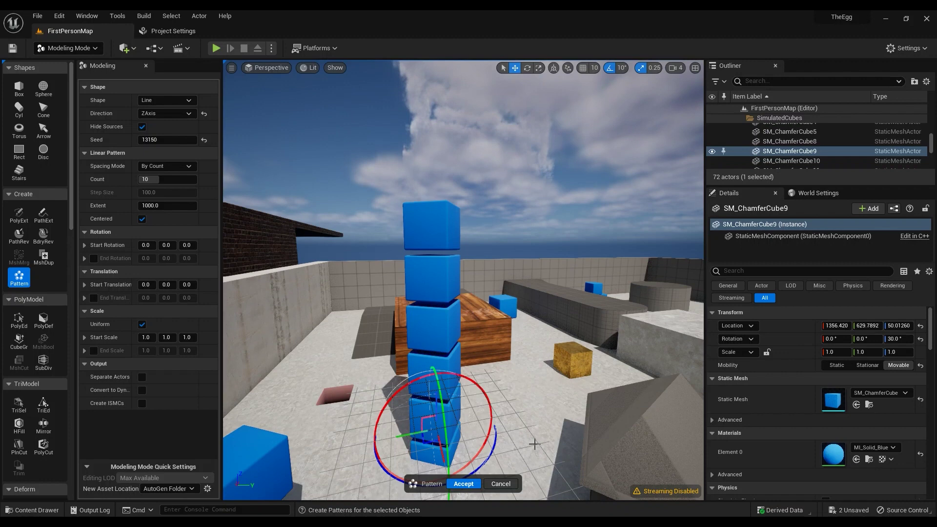
# Try the Grid and Circle pattern shapes on the cube, then return the shape to Line.
pyautogui.click(165, 100)
pyautogui.click(156, 116)
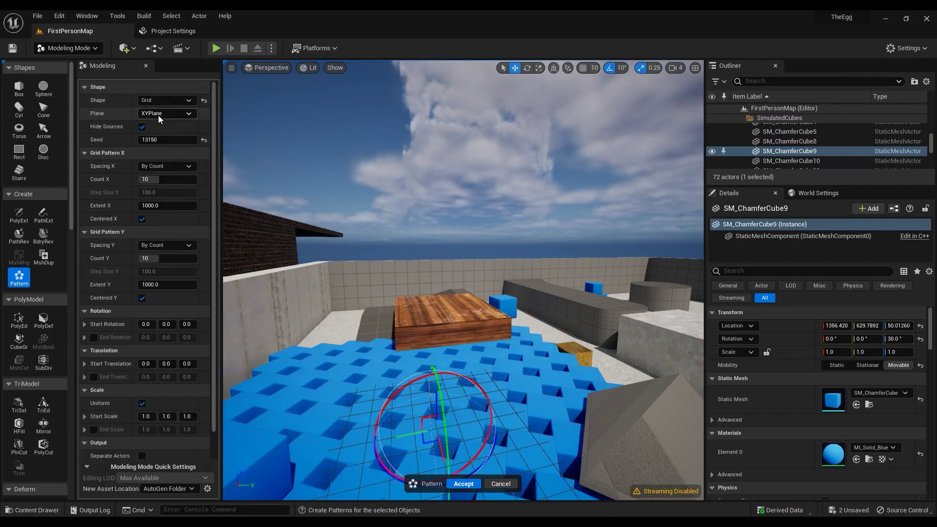
pyautogui.click(165, 100)
pyautogui.click(163, 127)
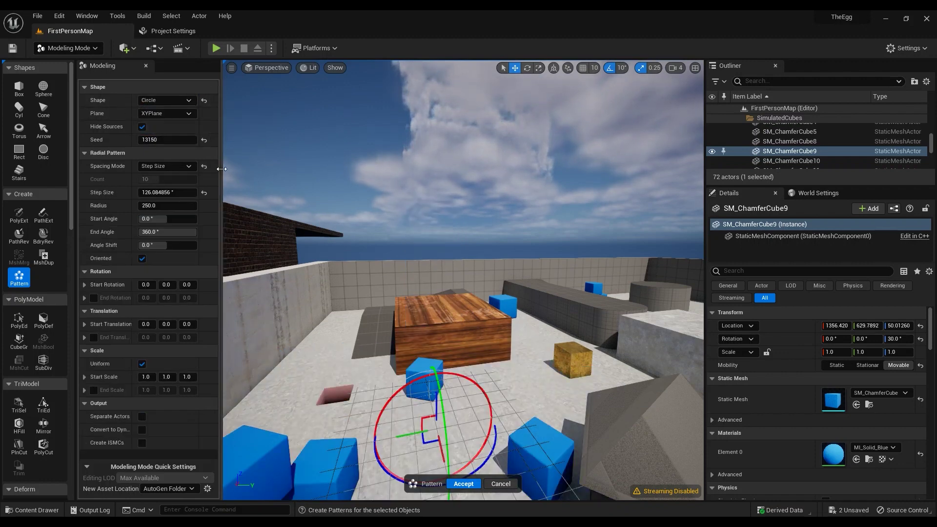
pyautogui.click(161, 102)
pyautogui.click(151, 109)
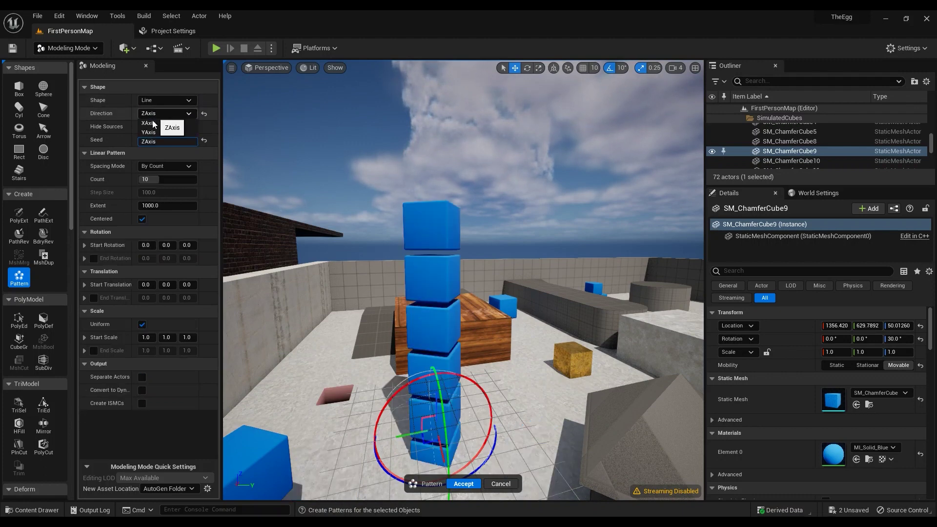
# Try the line pattern along XAxis and YAxis, then set its direction back to ZAxis.
pyautogui.click(152, 124)
pyautogui.click(157, 113)
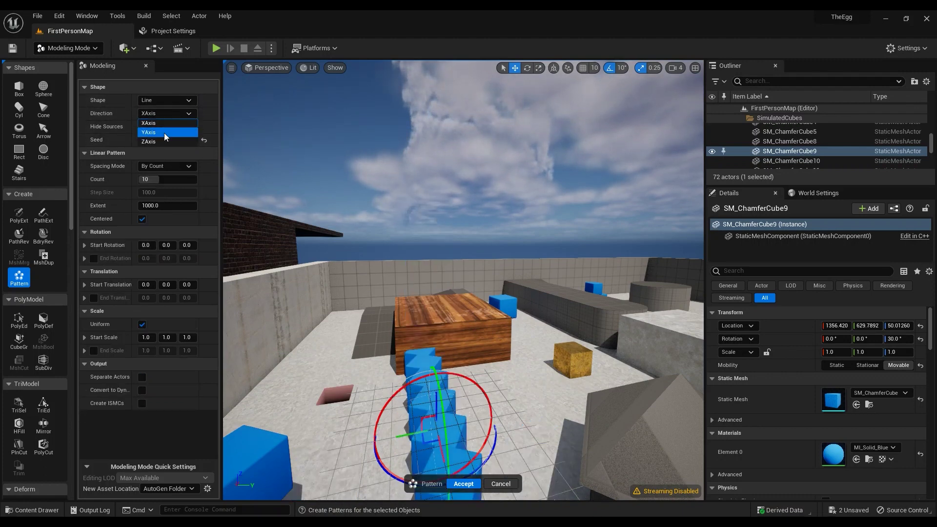
pyautogui.click(164, 133)
pyautogui.click(161, 113)
pyautogui.click(162, 141)
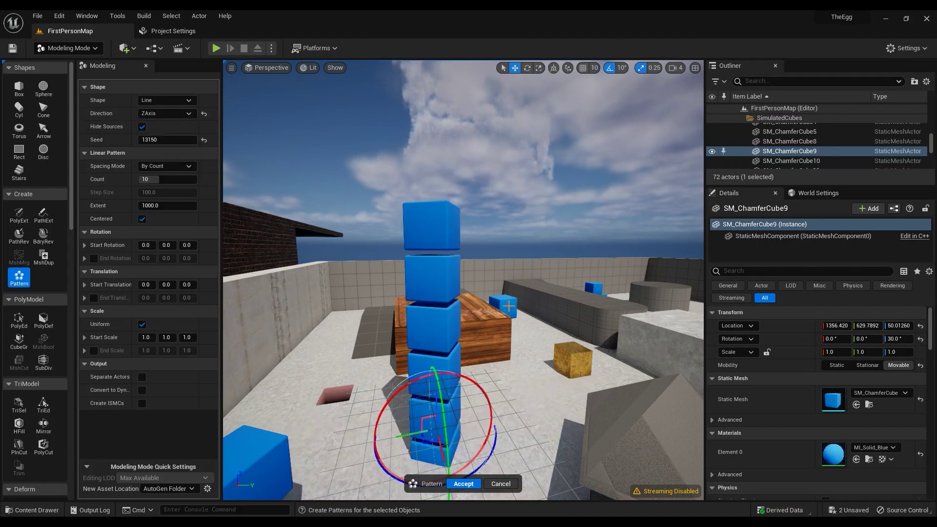
# Change the cube pattern to the Circle shape and set its seed to 10862.
pyautogui.moveTo(167, 141); pyautogui.dragTo(147, 142)
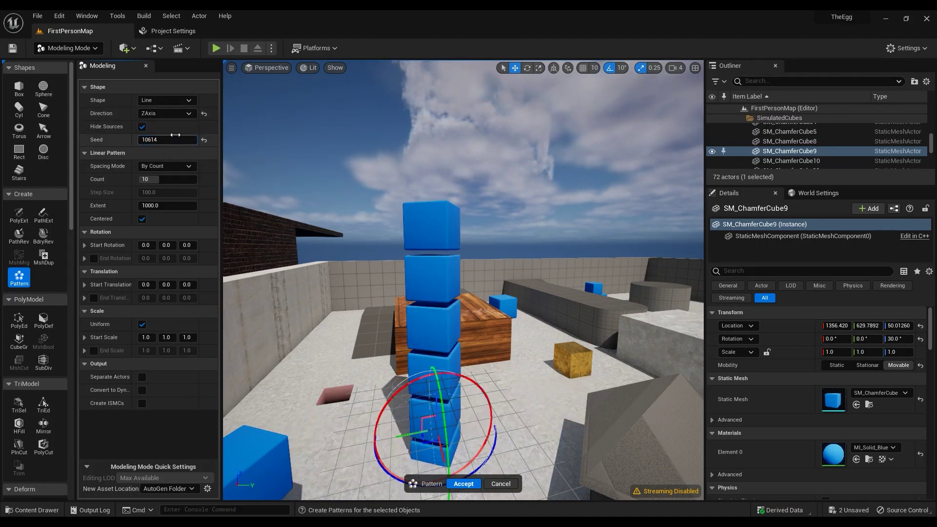
pyautogui.click(171, 101)
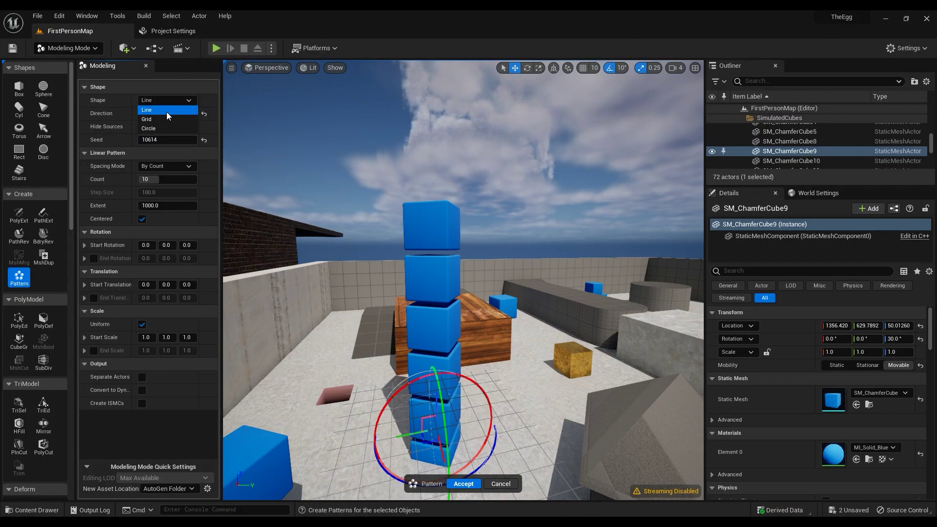
pyautogui.click(164, 132)
pyautogui.moveTo(167, 140); pyautogui.dragTo(178, 140)
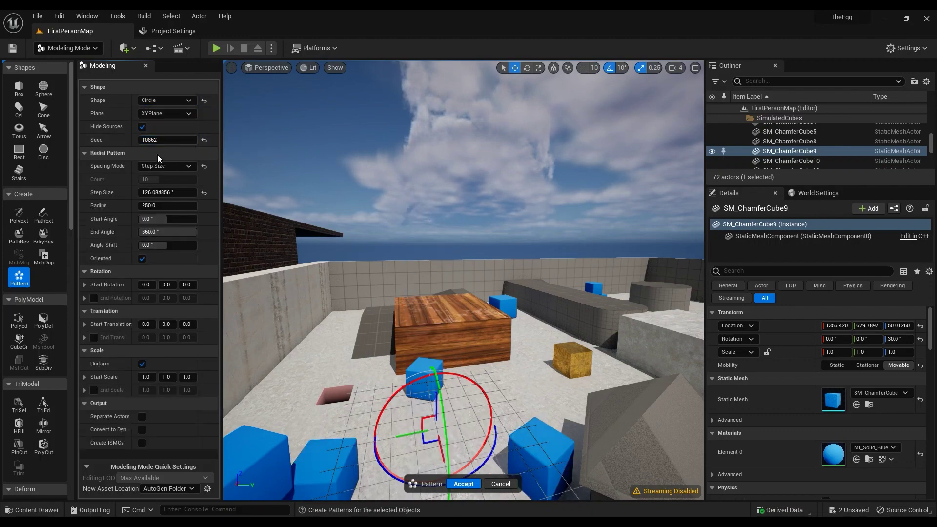
# Set the circular pattern's spacing mode to By Count with a count of 2, radius about 187.2 and start angle about 140.2°.
pyautogui.click(162, 166)
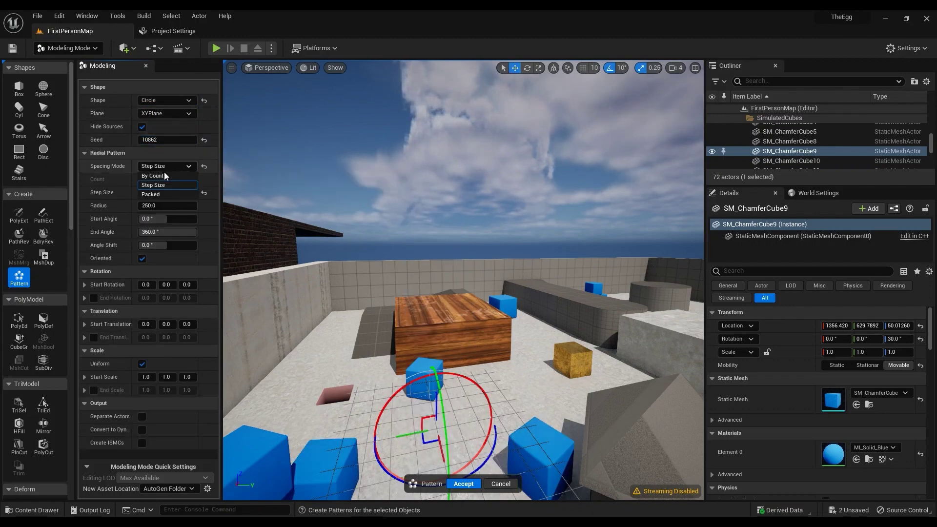
pyautogui.click(164, 174)
pyautogui.moveTo(369, 314); pyautogui.dragTo(488, 432, button='right')
pyautogui.moveTo(170, 181); pyautogui.dragTo(137, 179)
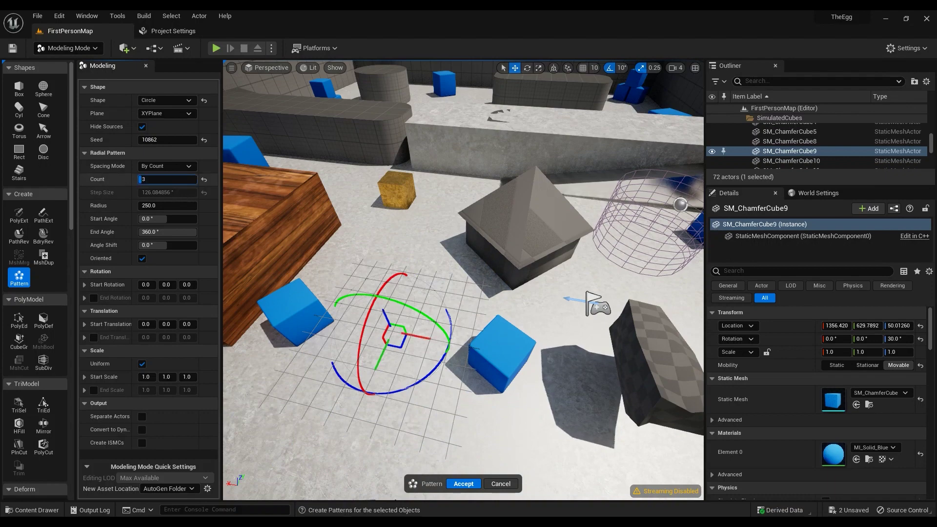
pyautogui.press('Return')
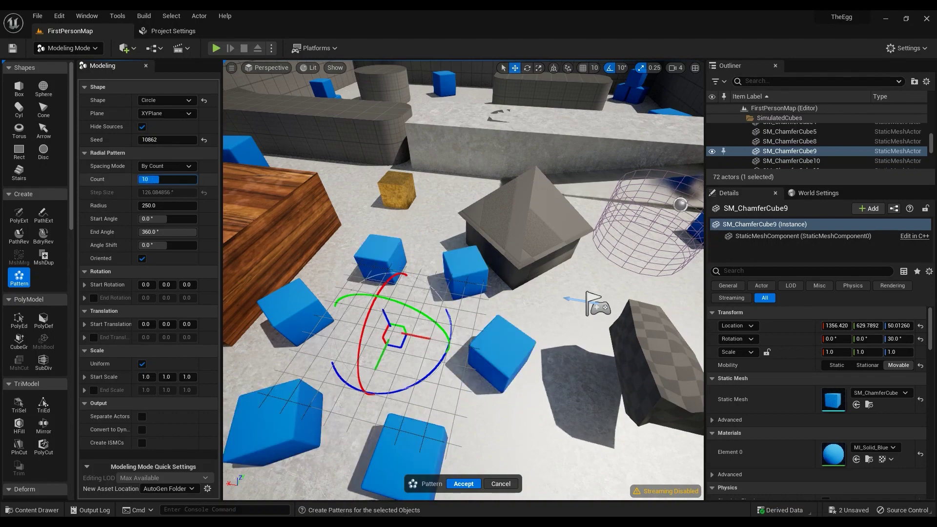
pyautogui.moveTo(159, 179)
pyautogui.mouseDown()
pyautogui.moveTo(182, 205)
pyautogui.moveTo(218, 205)
pyautogui.moveTo(147, 205)
pyautogui.moveTo(173, 219)
pyautogui.moveTo(188, 219)
pyautogui.moveTo(179, 219)
pyautogui.moveTo(169, 179)
pyautogui.moveTo(145, 179)
pyautogui.mouseUp()
# Try the Grid shape for the cube pattern with Count X and Count Y both set to 5.
pyautogui.click(168, 100)
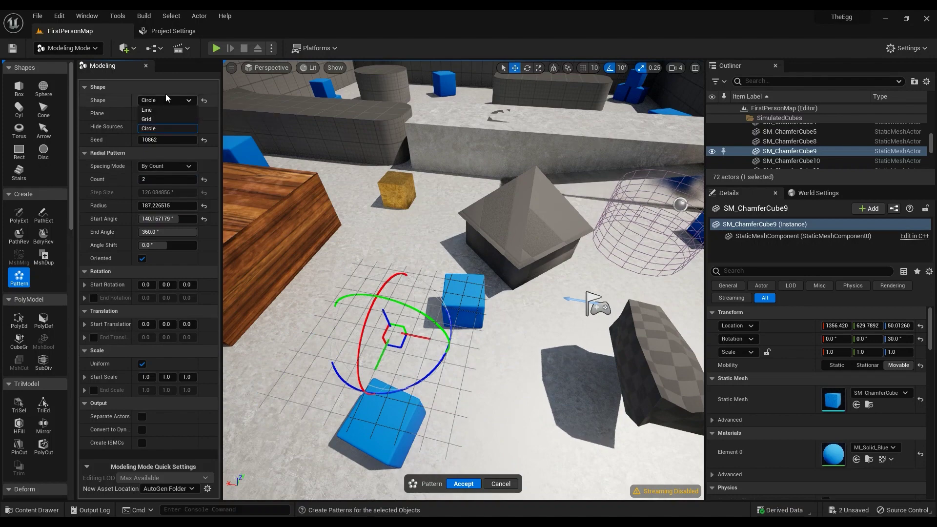
pyautogui.click(151, 118)
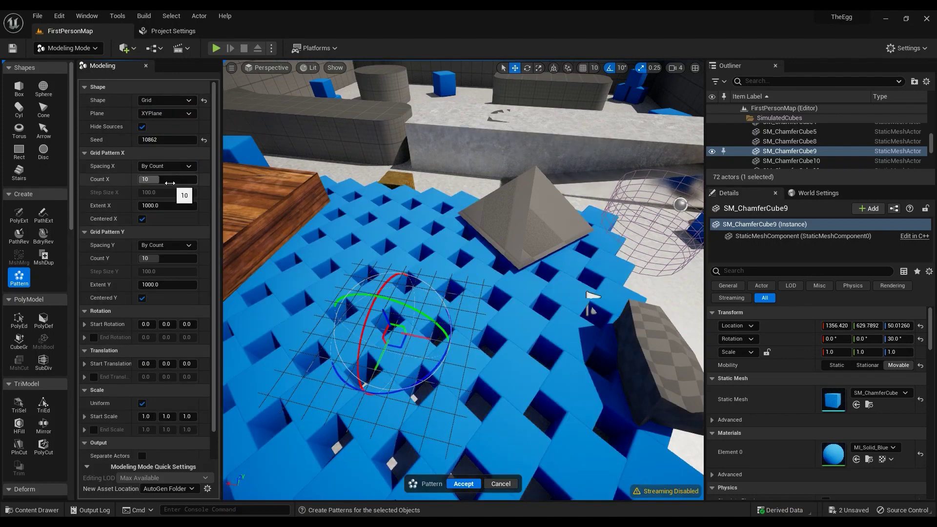
pyautogui.moveTo(170, 181); pyautogui.dragTo(157, 181)
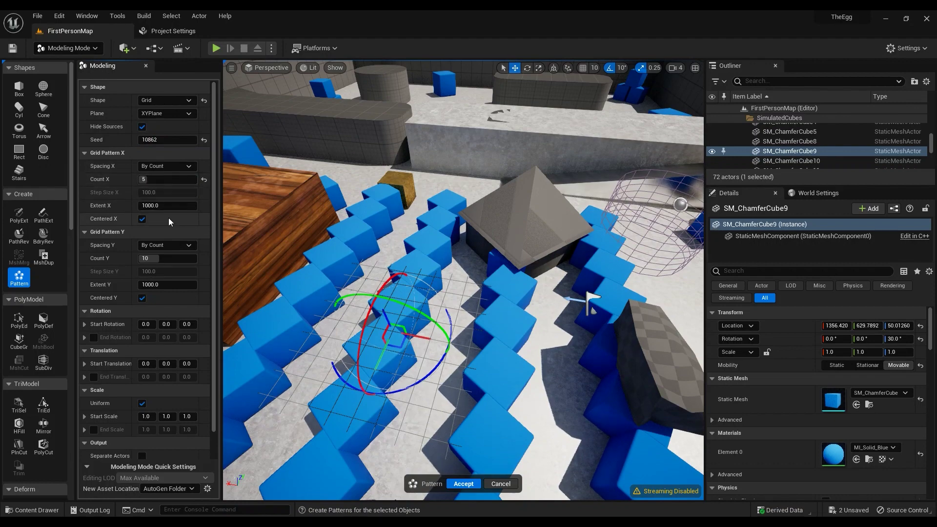
pyautogui.click(166, 258)
pyautogui.write('9')
pyautogui.moveTo(157, 258); pyautogui.dragTo(147, 258)
pyautogui.keyDown('alt'); pyautogui.moveTo(475, 324); pyautogui.dragTo(341, 317); pyautogui.keyUp('alt')
pyautogui.moveTo(460, 284); pyautogui.dragTo(507, 284)
pyautogui.scroll(-2, 159, 262)
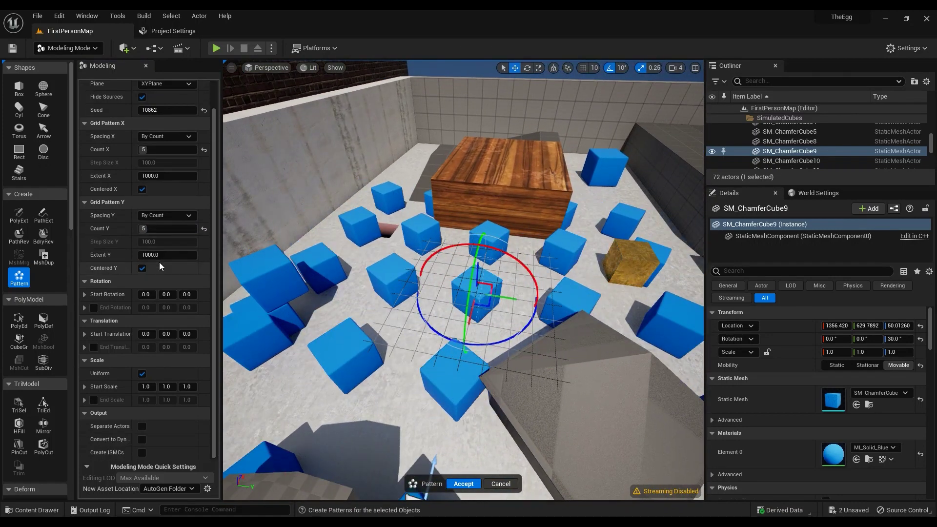
pyautogui.scroll(2, 159, 262)
# Switch the pattern to Circle with a count of 4 and shift it across the floor, away from the pyramid-roofed block.
pyautogui.click(161, 100)
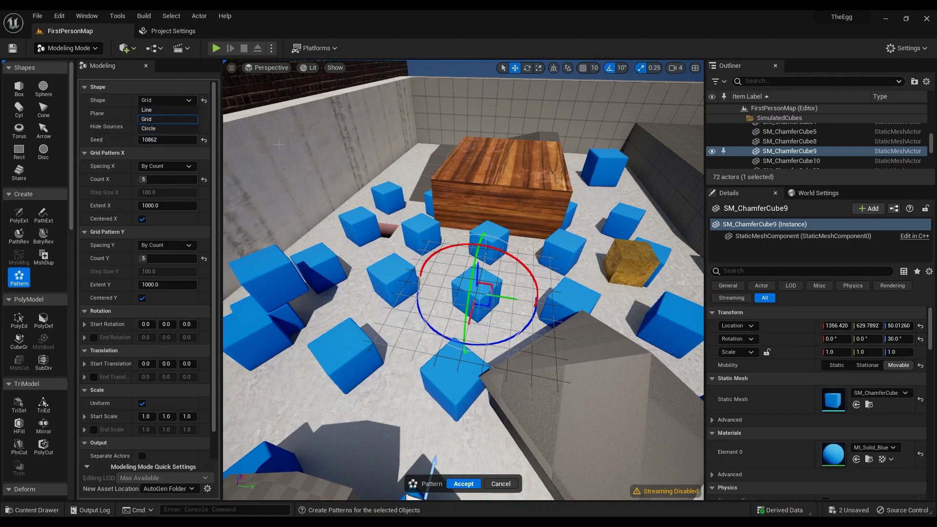
pyautogui.click(156, 128)
pyautogui.moveTo(288, 261); pyautogui.dragTo(368, 271, button='right')
pyautogui.moveTo(165, 180); pyautogui.dragTo(172, 179)
pyautogui.press('Return')
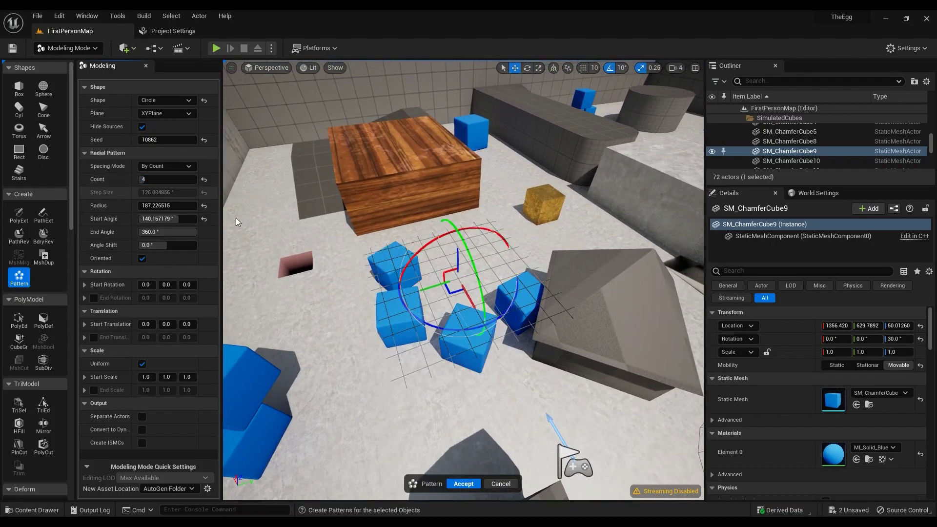
pyautogui.moveTo(428, 287); pyautogui.dragTo(367, 306)
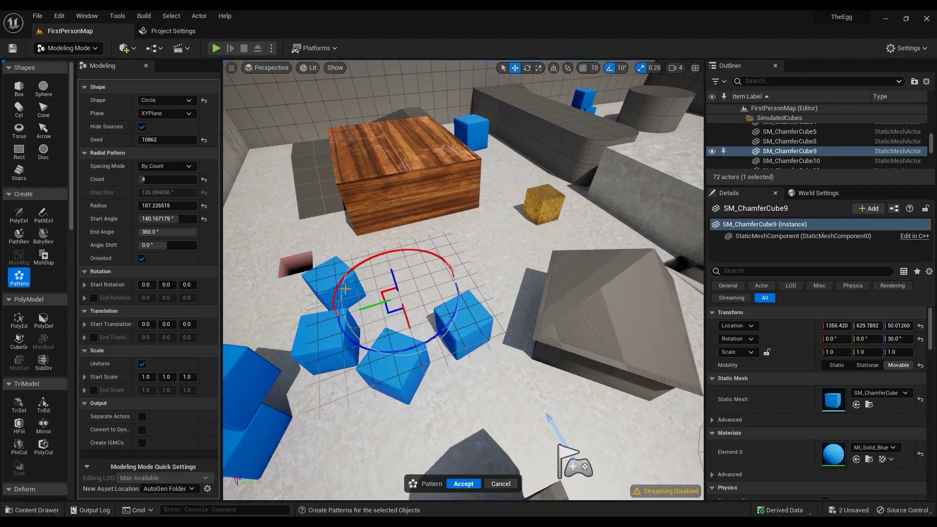
# Set the circular pattern's radius to about 214.8 and its start angle to 0°, then accept the pattern.
pyautogui.moveTo(176, 206)
pyautogui.mouseDown()
pyautogui.moveTo(190, 206)
pyautogui.moveTo(140, 219)
pyautogui.moveTo(172, 220)
pyautogui.mouseUp()
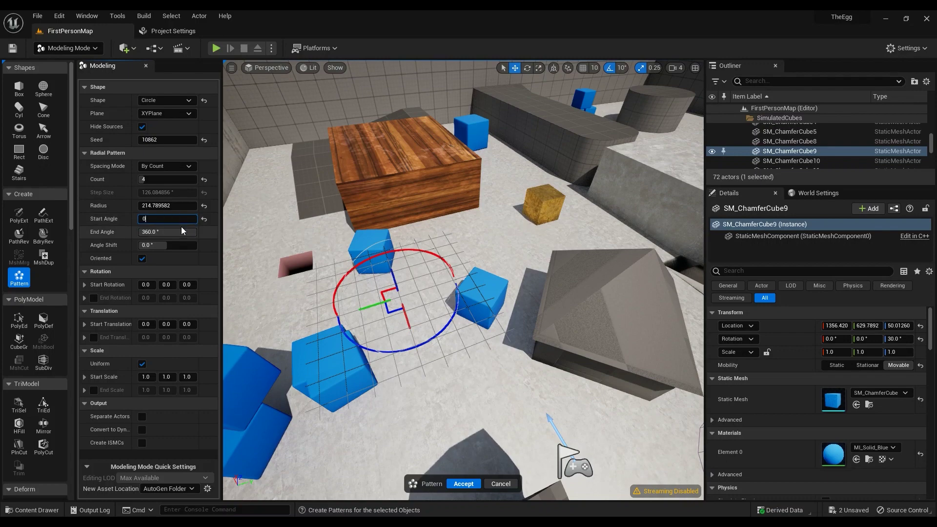
pyautogui.write('0')
pyautogui.press('Return')
pyautogui.moveTo(414, 283); pyautogui.dragTo(457, 336, button='right')
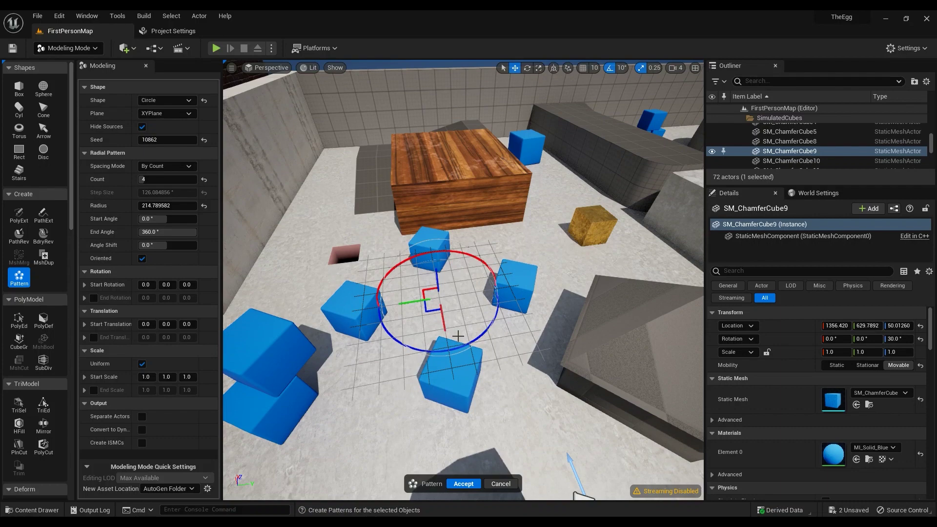
pyautogui.click(473, 484)
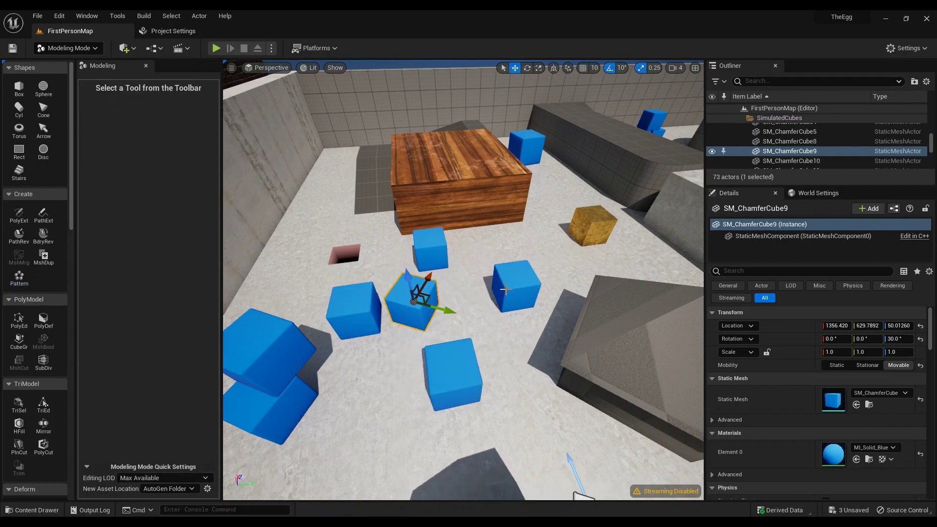
# Move the original blue cube to the centre of the four patterned cubes, at about X 1363, Y 688.
pyautogui.moveTo(405, 292); pyautogui.dragTo(449, 314, button='right')
pyautogui.click(475, 362)
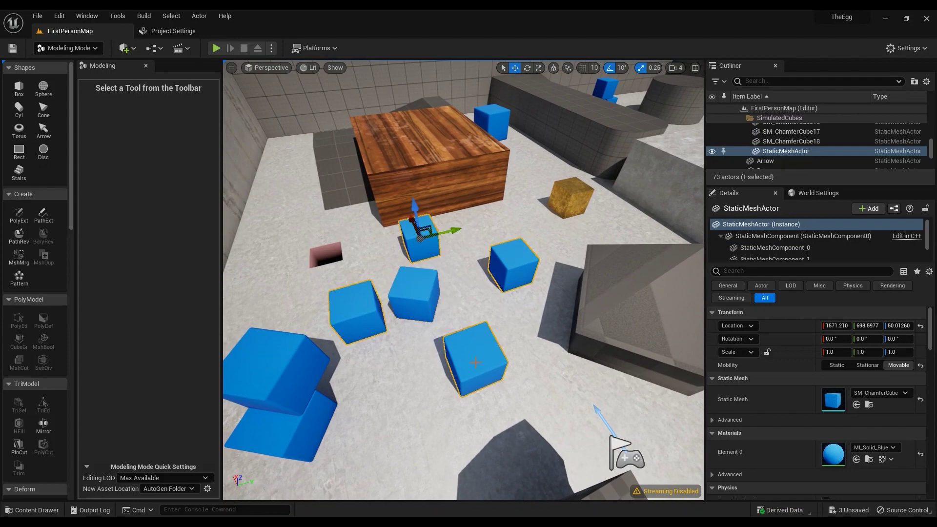
pyautogui.click(430, 299)
pyautogui.moveTo(430, 295); pyautogui.dragTo(440, 289, button='right')
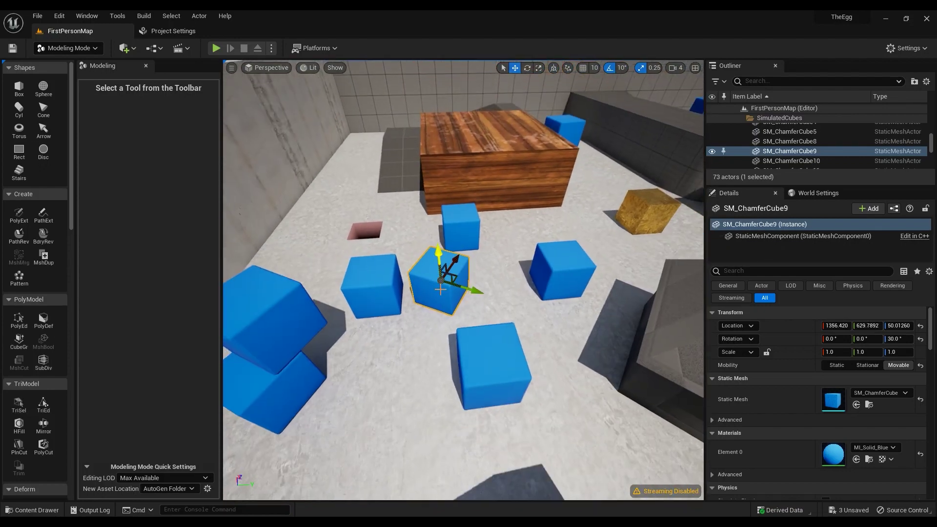
pyautogui.moveTo(469, 290); pyautogui.dragTo(477, 262)
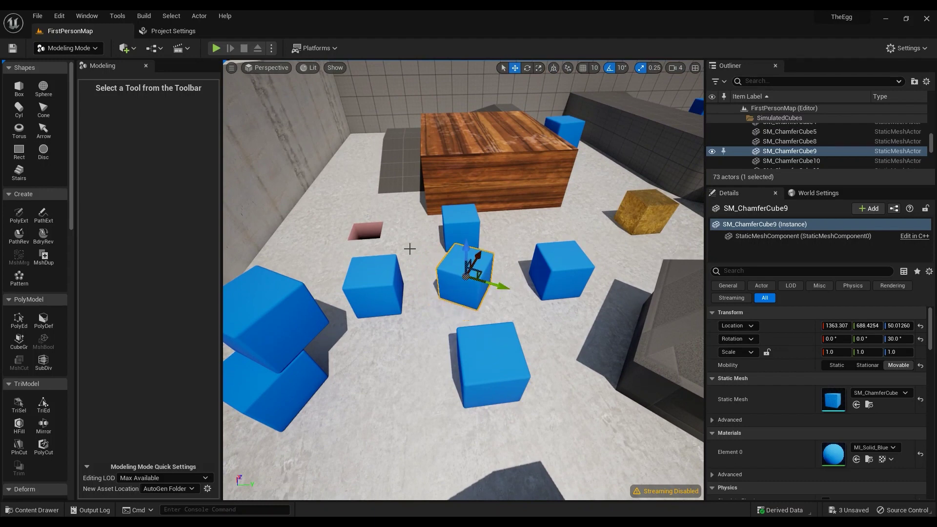
# Merge the centre cube and the circular pattern of four cubes into one new object, deleting the input objects.
pyautogui.click(564, 267)
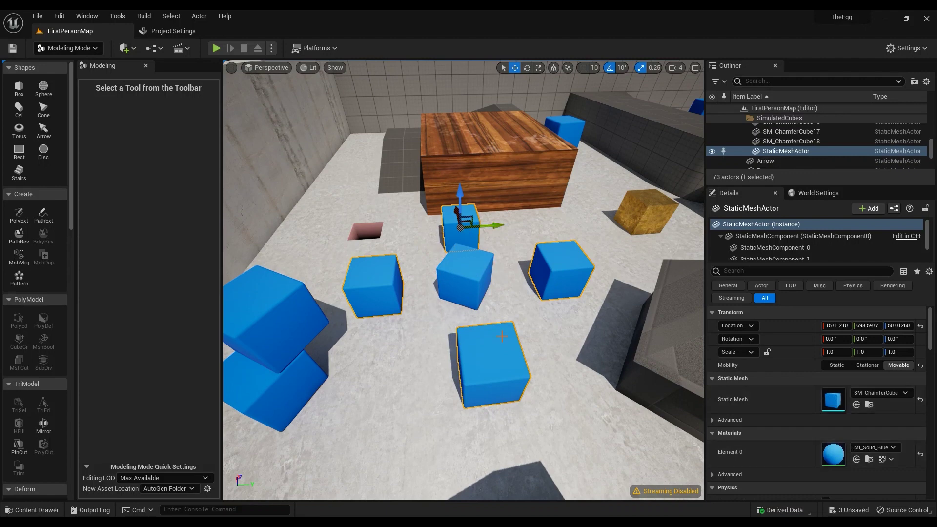
pyautogui.click(466, 276)
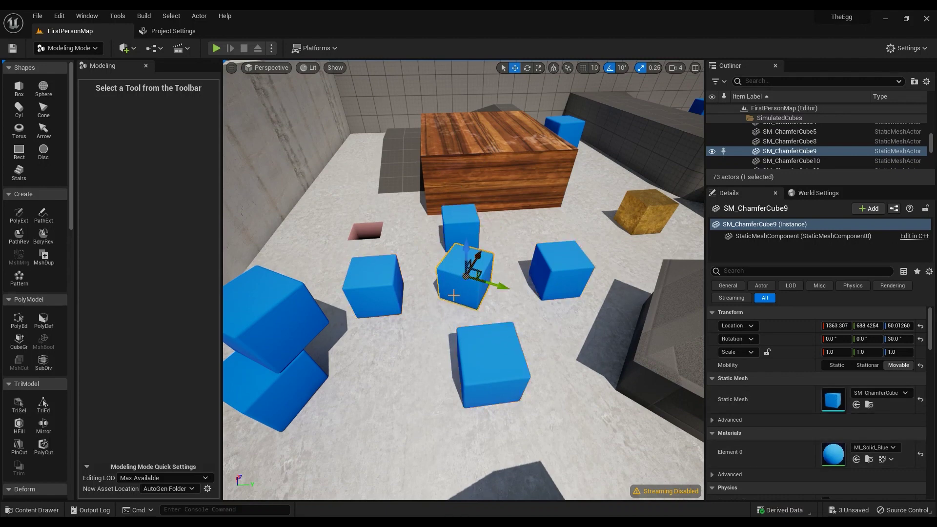
pyautogui.keyDown('ctrl'); pyautogui.click(552, 267); pyautogui.keyUp('ctrl')
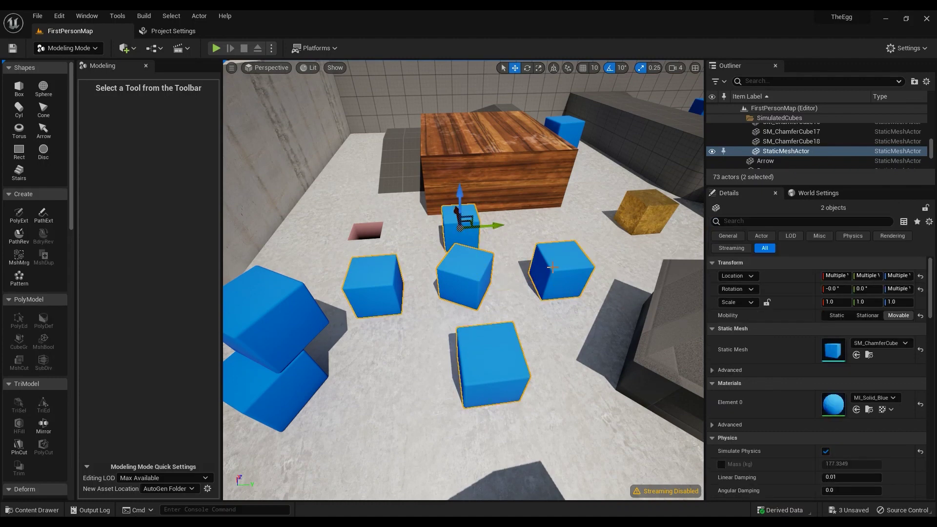
pyautogui.click(18, 257)
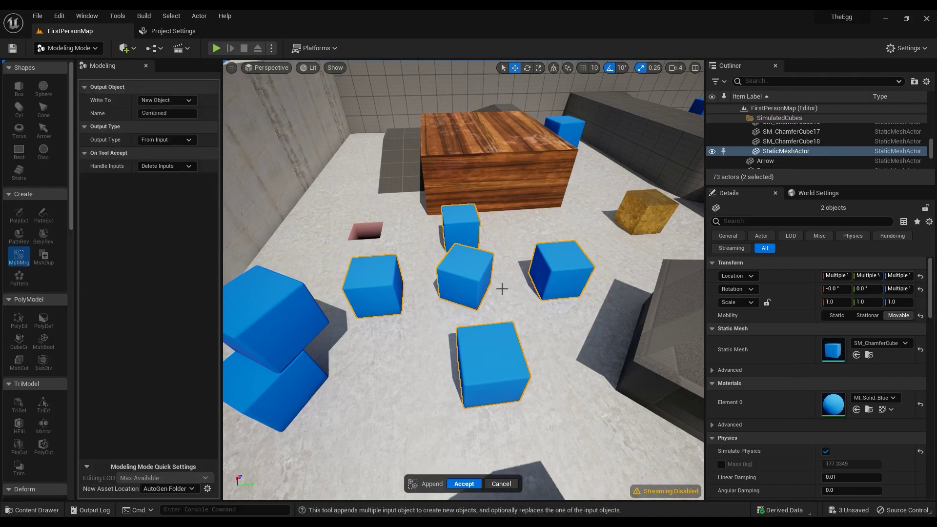
pyautogui.click(475, 487)
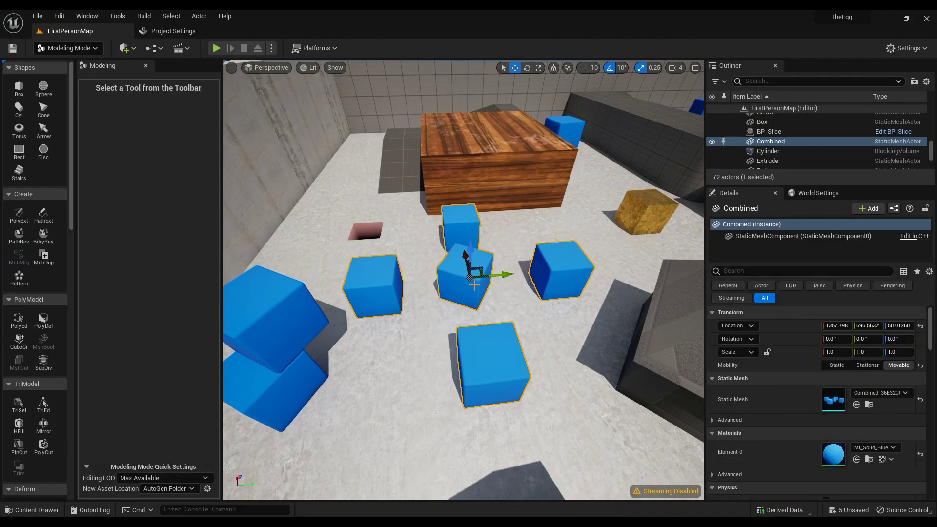
# Open the merged cubes' static mesh in a docked mesh editor and enable Nanite support with Keep Triangle Percent at about 10.4.
pyautogui.doubleClick(835, 402)
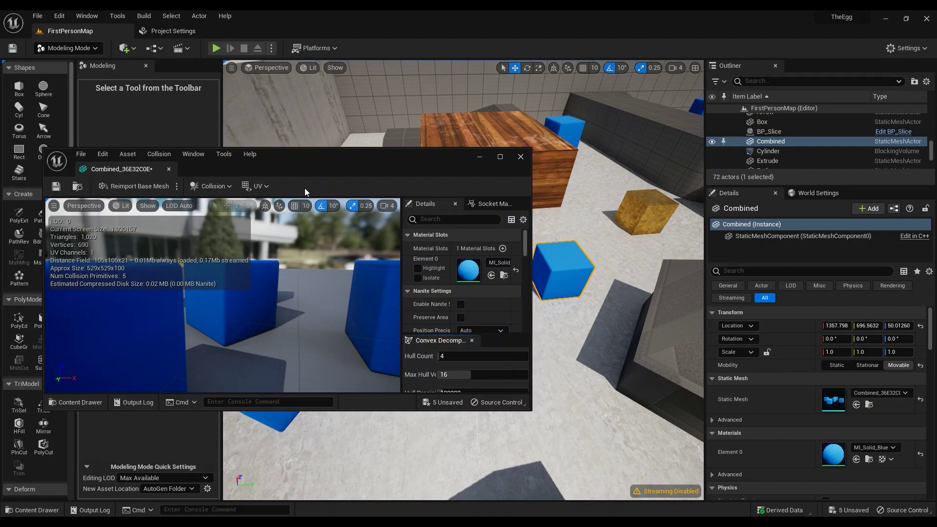
pyautogui.moveTo(121, 170); pyautogui.dragTo(289, 32)
pyautogui.press('s')
pyautogui.moveTo(314, 138); pyautogui.dragTo(303, 171, button='right')
pyautogui.press('w')
pyautogui.press('s')
pyautogui.moveTo(259, 127); pyautogui.dragTo(427, 234)
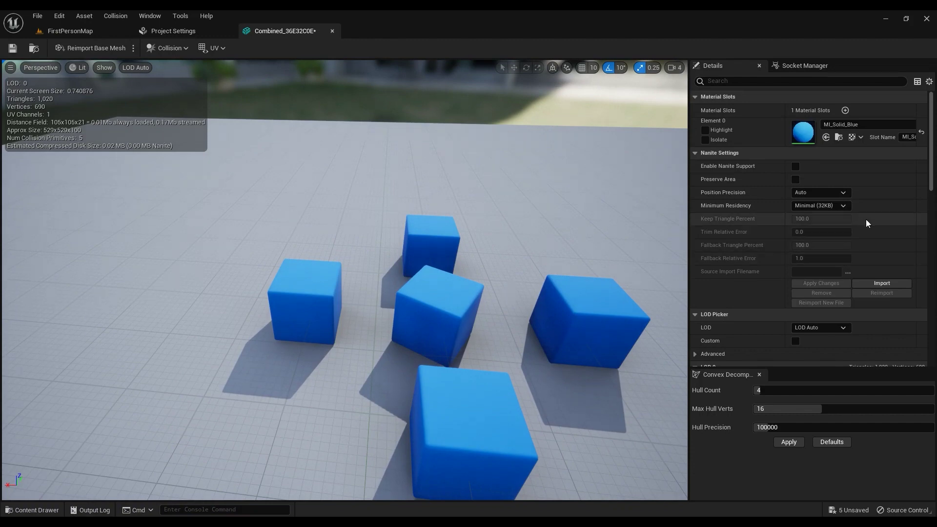
pyautogui.click(795, 166)
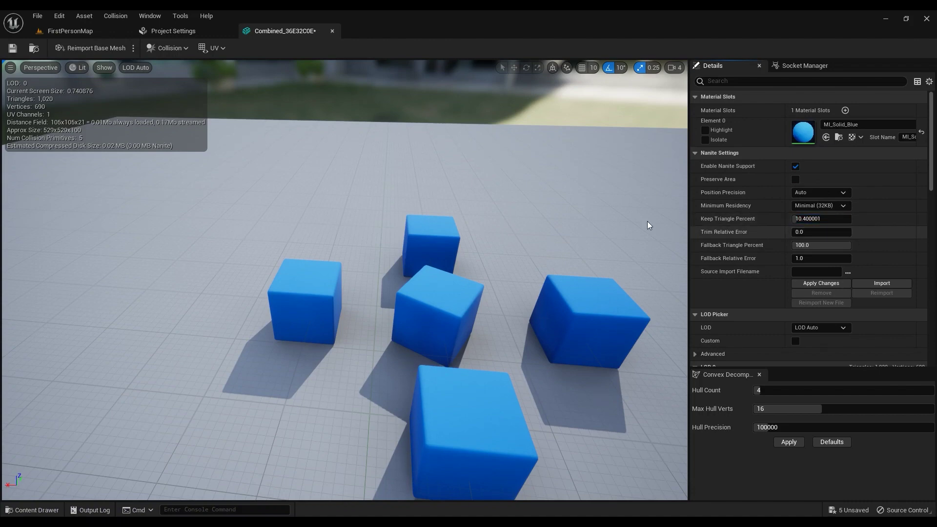
# Return to the FirstPersonMap level and examine the merged cube group on the floor from a lower, closer angle.
pyautogui.click(90, 30)
pyautogui.click(389, 210)
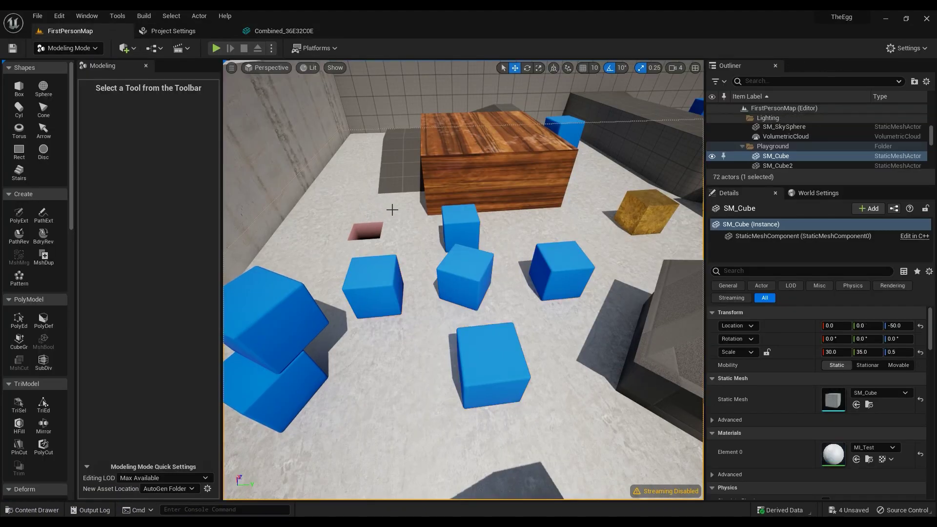
pyautogui.press('d')
pyautogui.moveTo(392, 209); pyautogui.dragTo(456, 186, button='right')
pyautogui.press('a')
pyautogui.press('s')
pyautogui.press('w')
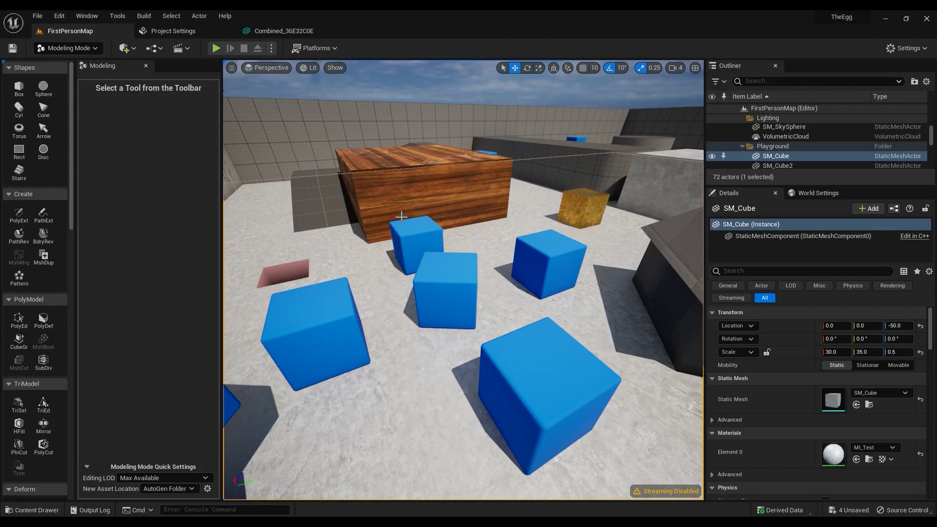